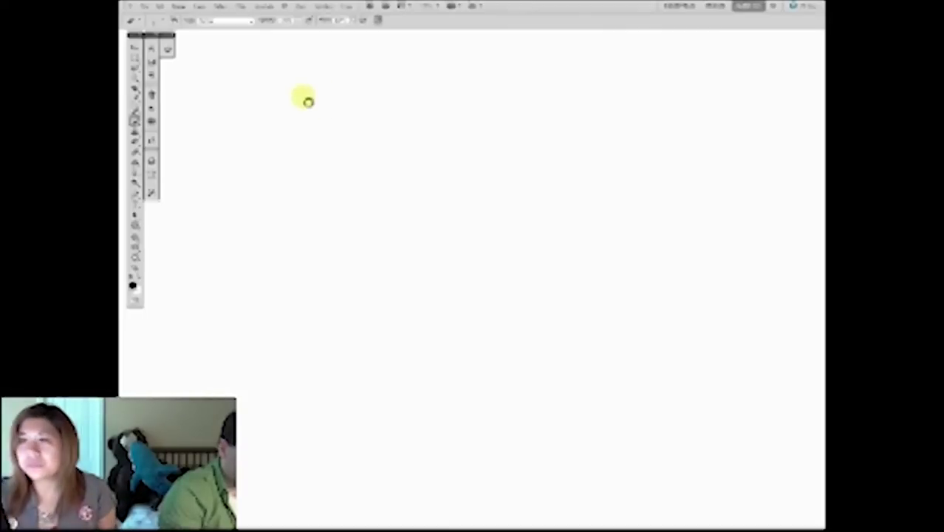
- Brush the first figure's curving line of action, shoulder line, both arms and front leg at left
{"action": "mouse_move", "coordinate": [308, 101]}
{"action": "left_mouse_down"}
{"action": "mouse_move", "coordinate": [313, 129]}
{"action": "mouse_move", "coordinate": [289, 184]}
{"action": "mouse_move", "coordinate": [282, 301]}
{"action": "left_mouse_up"}
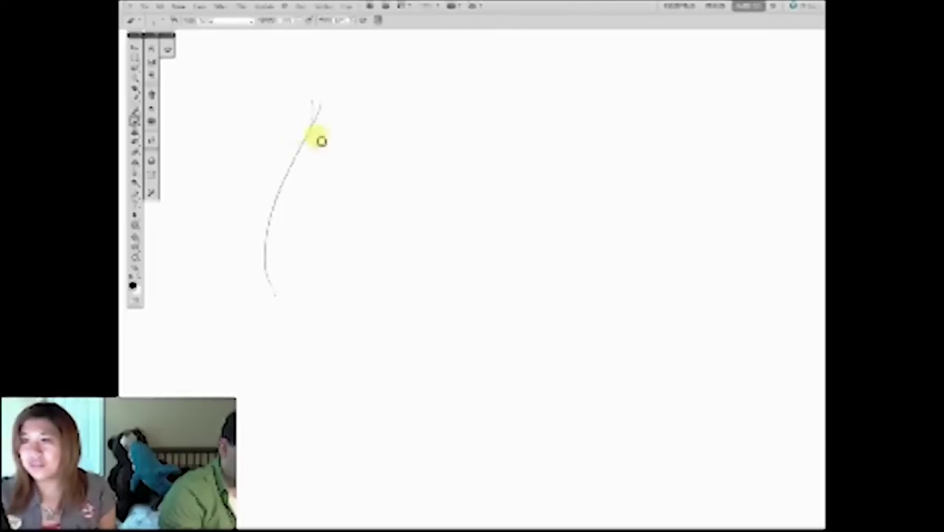
{"action": "left_click_drag", "start_coordinate": [288, 143], "coordinate": [345, 124]}
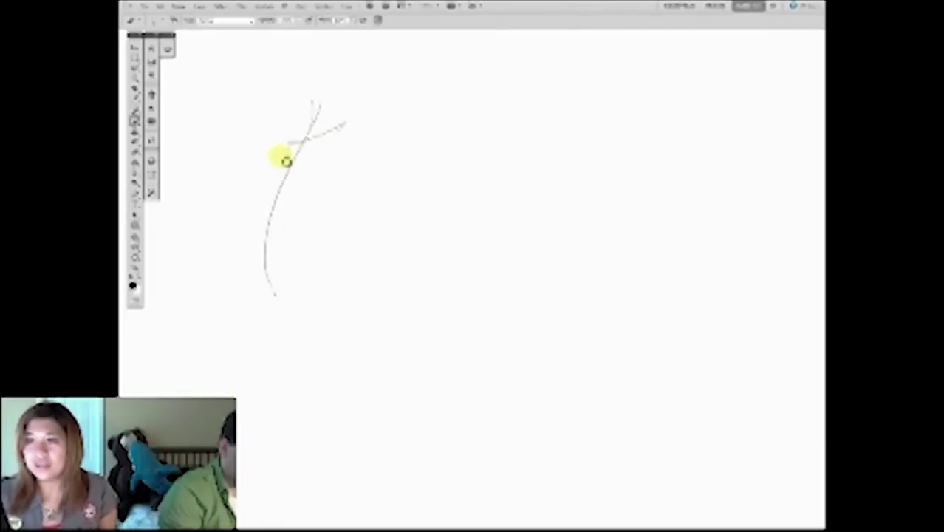
{"action": "mouse_move", "coordinate": [284, 158]}
{"action": "left_mouse_down"}
{"action": "mouse_move", "coordinate": [250, 214]}
{"action": "mouse_move", "coordinate": [210, 219]}
{"action": "left_mouse_up"}
{"action": "mouse_move", "coordinate": [343, 125]}
{"action": "left_mouse_down"}
{"action": "mouse_move", "coordinate": [350, 210]}
{"action": "mouse_move", "coordinate": [404, 199]}
{"action": "left_mouse_up"}
{"action": "mouse_move", "coordinate": [271, 292]}
{"action": "left_mouse_down"}
{"action": "mouse_move", "coordinate": [249, 429]}
{"action": "mouse_move", "coordinate": [425, 434]}
{"action": "left_mouse_up"}
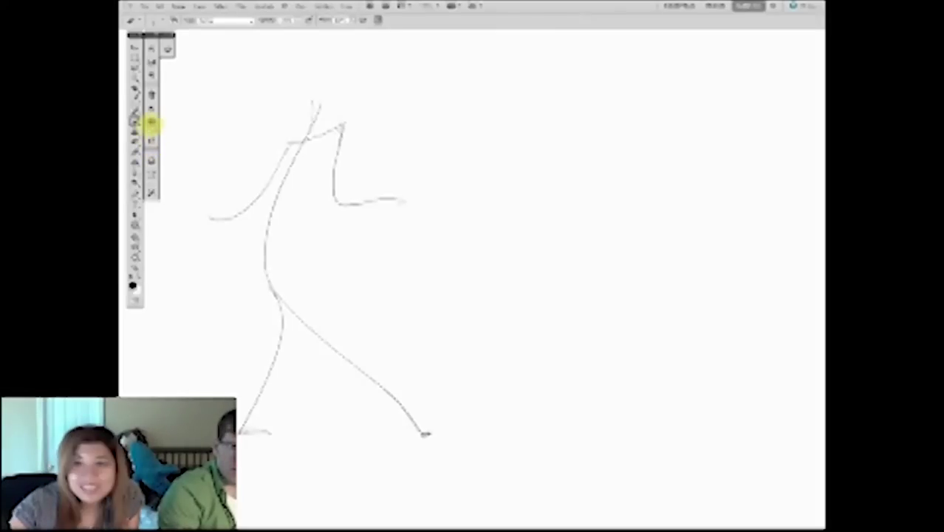
- Switch drawing tools, checking the brush presets before settling on another tool
{"action": "left_click", "coordinate": [150, 142]}
{"action": "right_click", "coordinate": [331, 148]}
{"action": "key", "text": "Escape"}
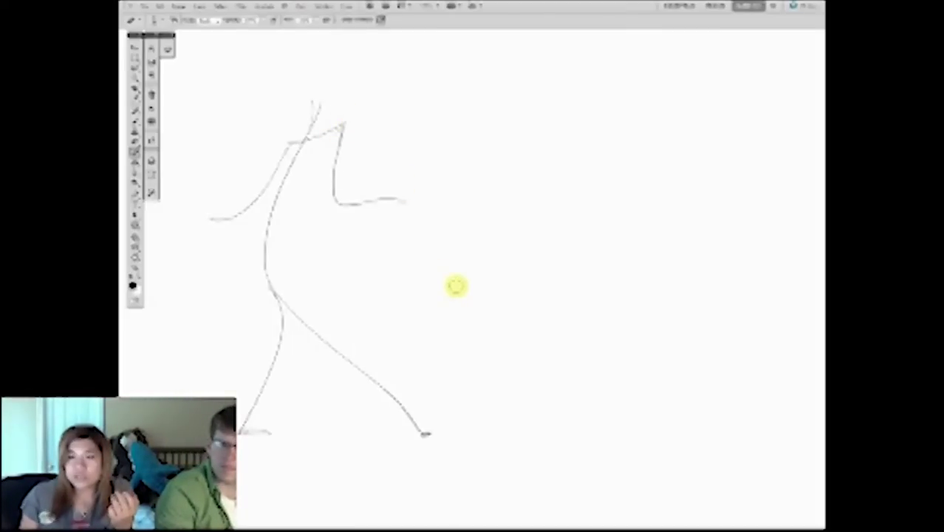
{"action": "left_click", "coordinate": [135, 119]}
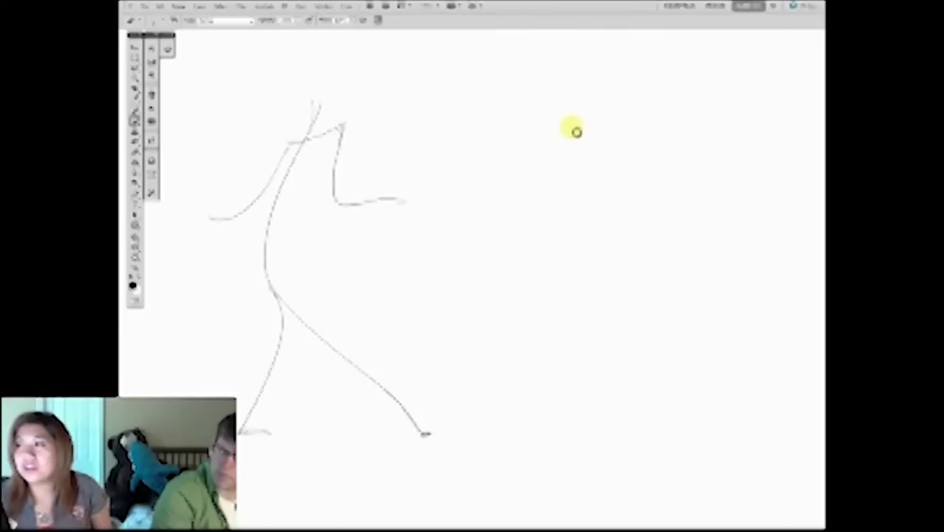
- Draw and retrace the right figure's line of action, extending it into a standing leg
{"action": "left_click_drag", "start_coordinate": [570, 121], "coordinate": [503, 255]}
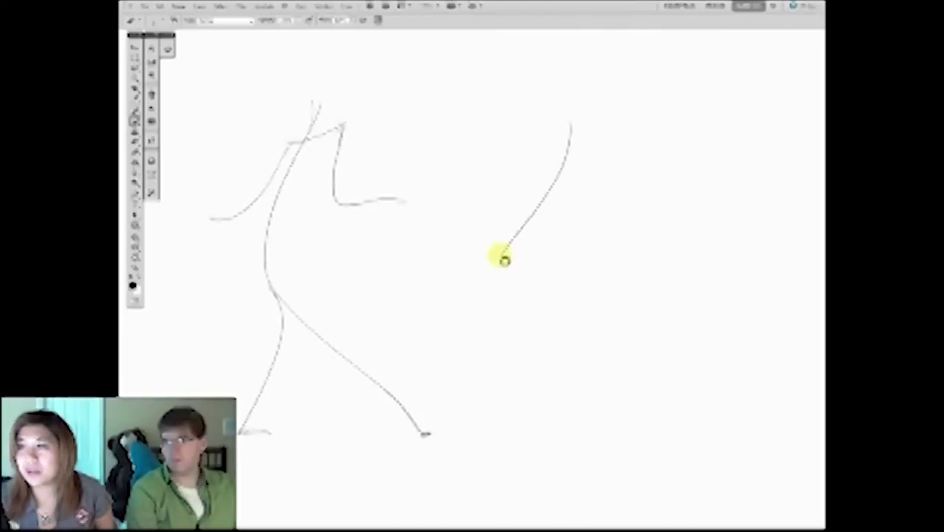
{"action": "mouse_move", "coordinate": [573, 123]}
{"action": "left_mouse_down"}
{"action": "mouse_move", "coordinate": [568, 174]}
{"action": "mouse_move", "coordinate": [571, 156]}
{"action": "mouse_move", "coordinate": [519, 238]}
{"action": "mouse_move", "coordinate": [493, 258]}
{"action": "mouse_move", "coordinate": [579, 135]}
{"action": "mouse_move", "coordinate": [465, 279]}
{"action": "left_mouse_up"}
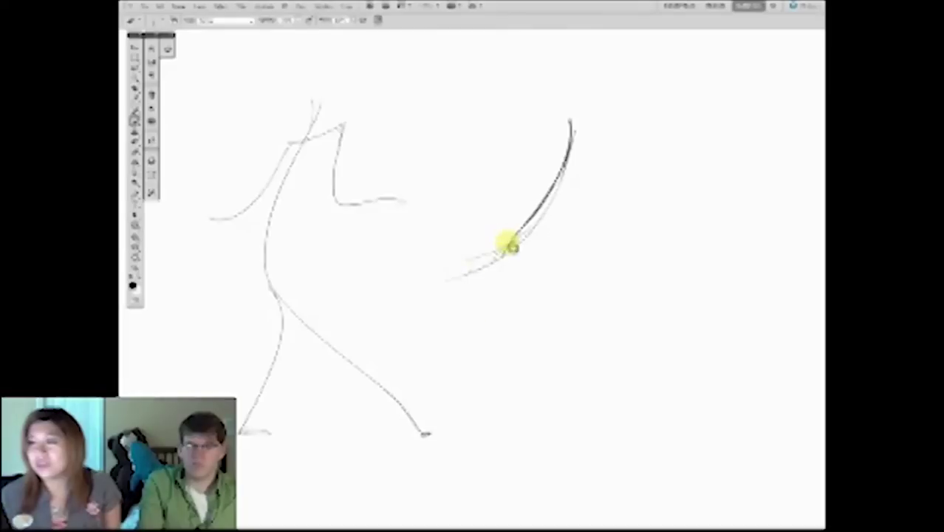
{"action": "left_click_drag", "start_coordinate": [504, 268], "coordinate": [476, 442]}
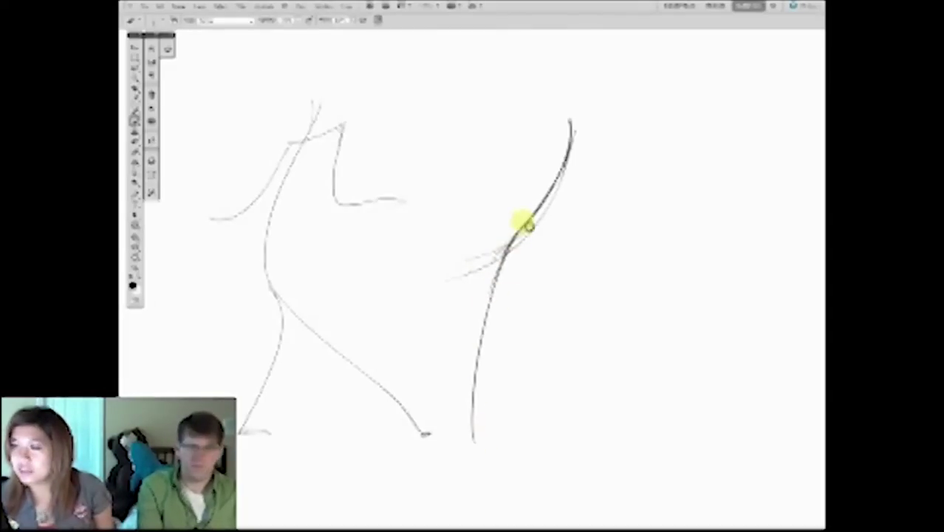
{"action": "mouse_move", "coordinate": [522, 219]}
{"action": "left_mouse_down"}
{"action": "mouse_move", "coordinate": [482, 337]}
{"action": "mouse_move", "coordinate": [480, 439]}
{"action": "left_mouse_up"}
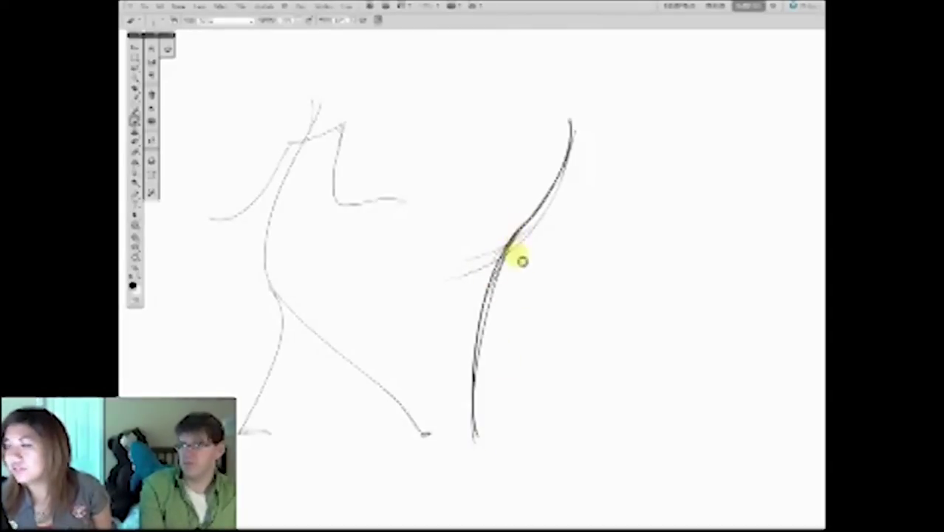
- Add the bent raised leg and extend the line of action up toward the head
{"action": "mouse_move", "coordinate": [521, 243]}
{"action": "left_mouse_down"}
{"action": "mouse_move", "coordinate": [580, 243]}
{"action": "mouse_move", "coordinate": [587, 275]}
{"action": "mouse_move", "coordinate": [570, 381]}
{"action": "left_mouse_up"}
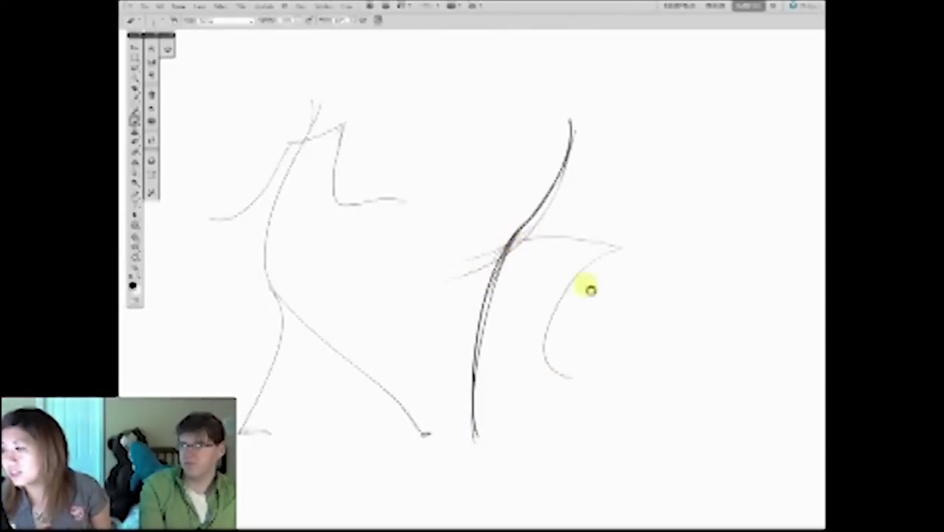
{"action": "left_click_drag", "start_coordinate": [607, 259], "coordinate": [524, 327]}
{"action": "mouse_move", "coordinate": [506, 251]}
{"action": "left_mouse_down"}
{"action": "mouse_move", "coordinate": [623, 252]}
{"action": "mouse_move", "coordinate": [525, 330]}
{"action": "left_mouse_up"}
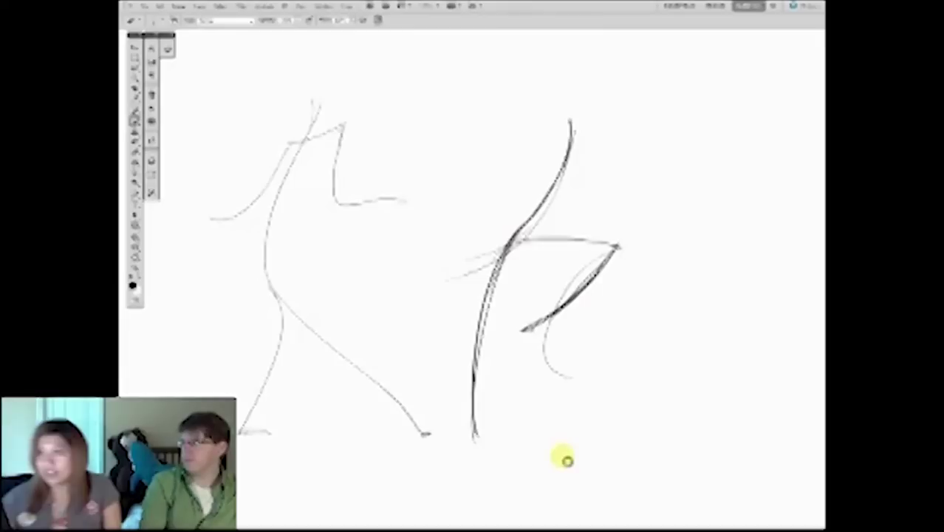
{"action": "left_click_drag", "start_coordinate": [558, 90], "coordinate": [572, 127]}
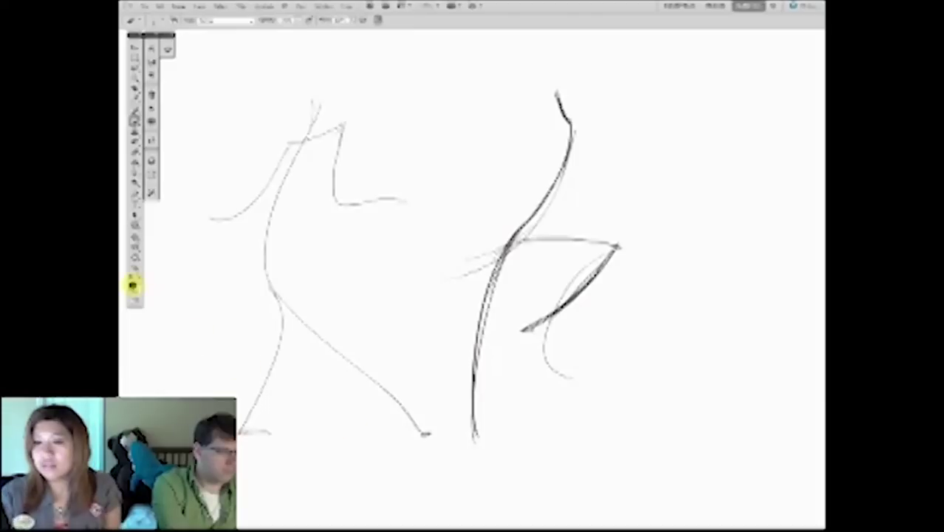
- Trace a red curve beside the right figure's line of action, then restore black
{"action": "left_click", "coordinate": [133, 284]}
{"action": "left_click", "coordinate": [291, 428]}
{"action": "left_click", "coordinate": [417, 363]}
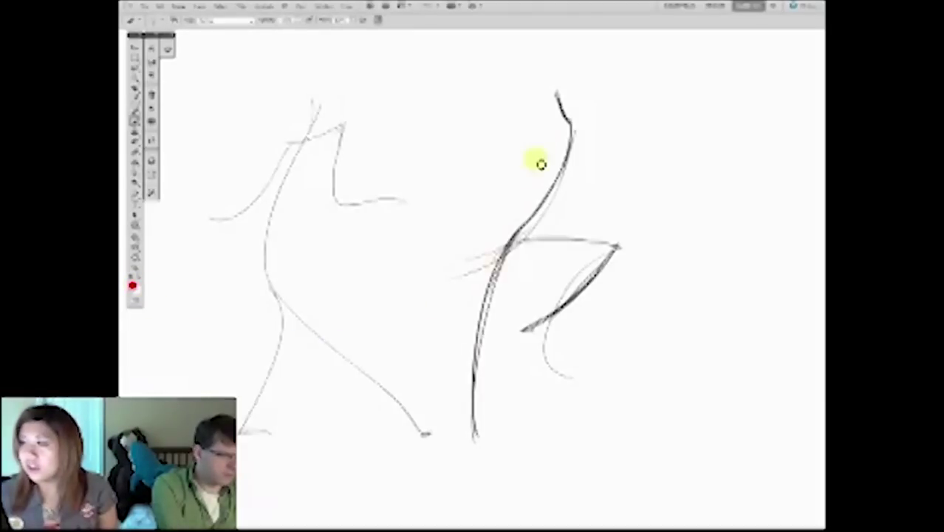
{"action": "mouse_move", "coordinate": [544, 103]}
{"action": "left_mouse_down"}
{"action": "mouse_move", "coordinate": [552, 167]}
{"action": "mouse_move", "coordinate": [477, 282]}
{"action": "mouse_move", "coordinate": [446, 393]}
{"action": "mouse_move", "coordinate": [451, 424]}
{"action": "left_mouse_up"}
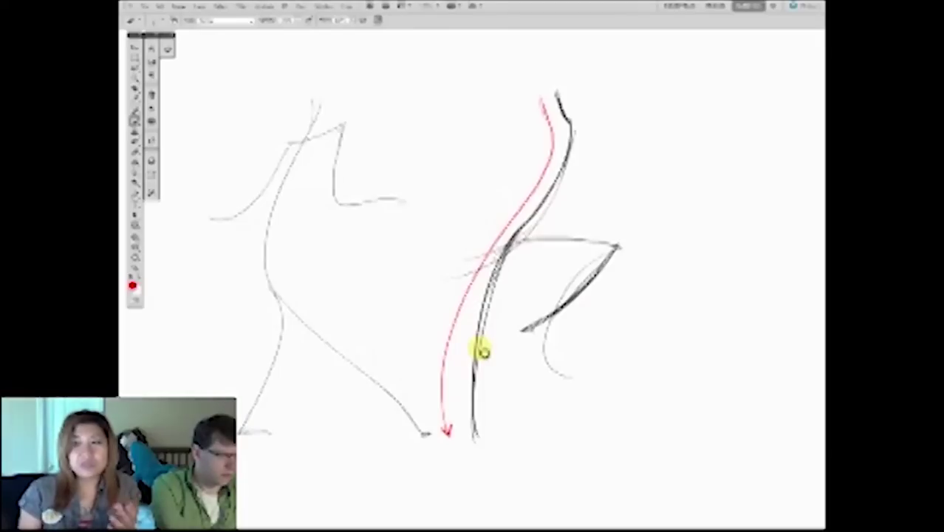
{"action": "double_click", "coordinate": [133, 285]}
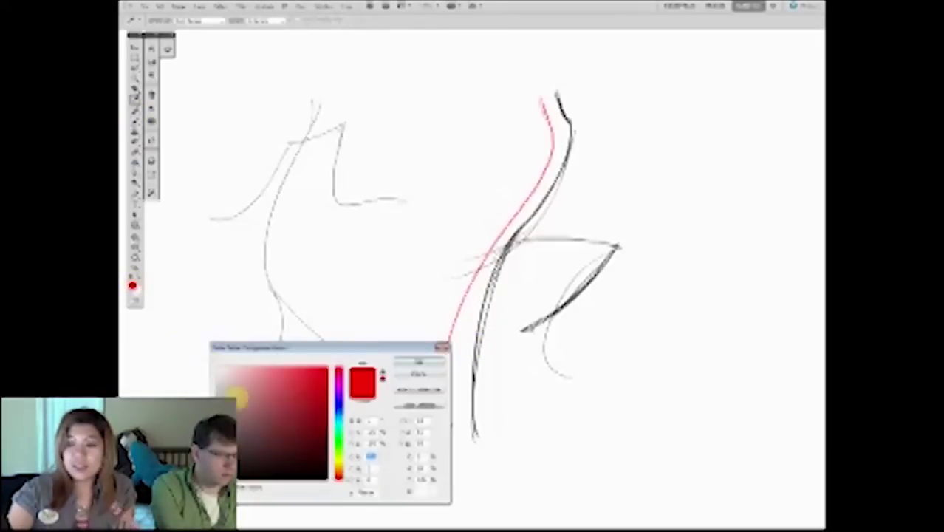
{"action": "left_click", "coordinate": [419, 361]}
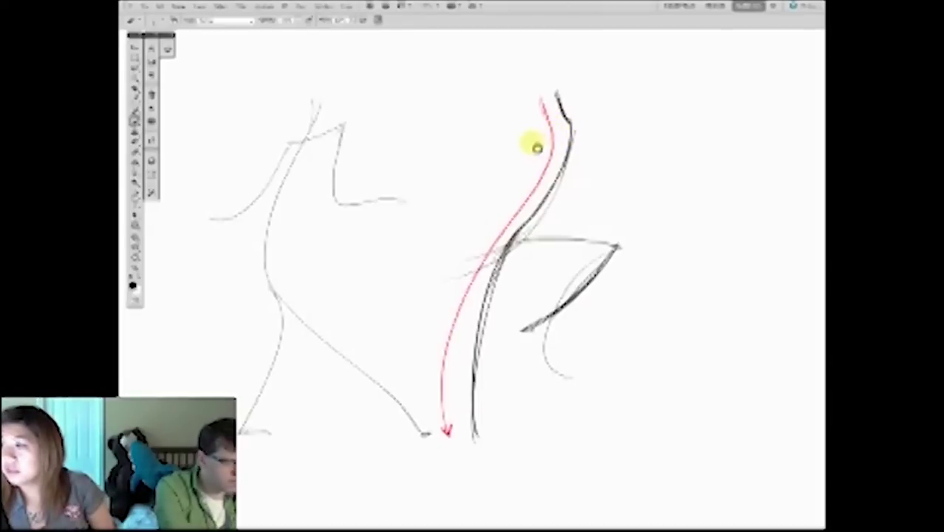
- Pencil the top edge and vertical right side of a box around the right figure's torso
{"action": "left_click_drag", "start_coordinate": [533, 147], "coordinate": [594, 115]}
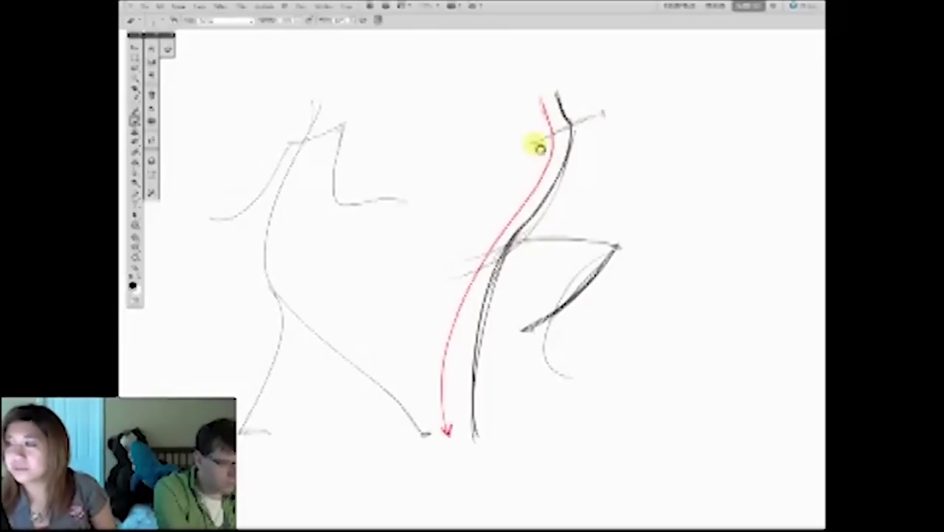
{"action": "left_click_drag", "start_coordinate": [602, 113], "coordinate": [607, 253]}
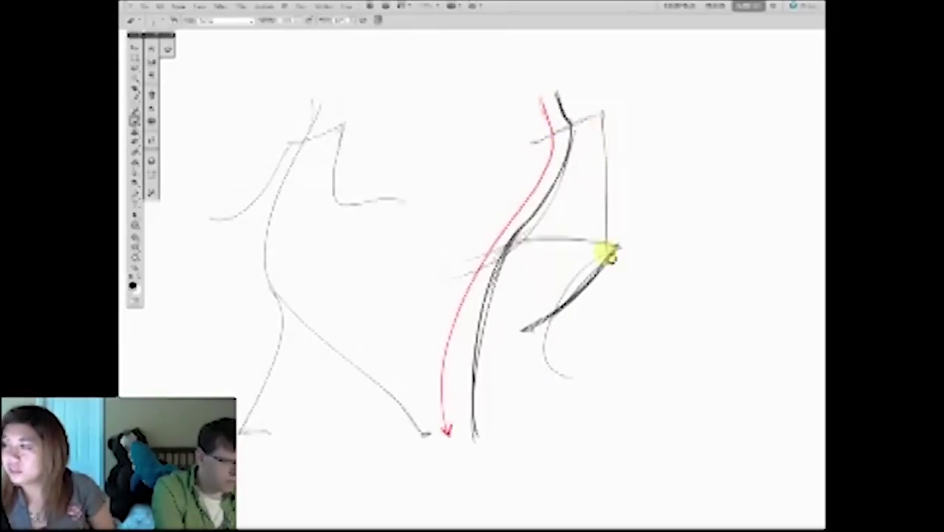
{"action": "mouse_move", "coordinate": [532, 142]}
{"action": "left_mouse_down"}
{"action": "mouse_move", "coordinate": [497, 177]}
{"action": "mouse_move", "coordinate": [504, 223]}
{"action": "mouse_move", "coordinate": [494, 182]}
{"action": "mouse_move", "coordinate": [509, 236]}
{"action": "mouse_move", "coordinate": [529, 242]}
{"action": "mouse_move", "coordinate": [510, 235]}
{"action": "mouse_move", "coordinate": [525, 240]}
{"action": "mouse_move", "coordinate": [491, 173]}
{"action": "mouse_move", "coordinate": [515, 242]}
{"action": "mouse_move", "coordinate": [489, 180]}
{"action": "mouse_move", "coordinate": [542, 143]}
{"action": "mouse_move", "coordinate": [608, 117]}
{"action": "left_mouse_up"}
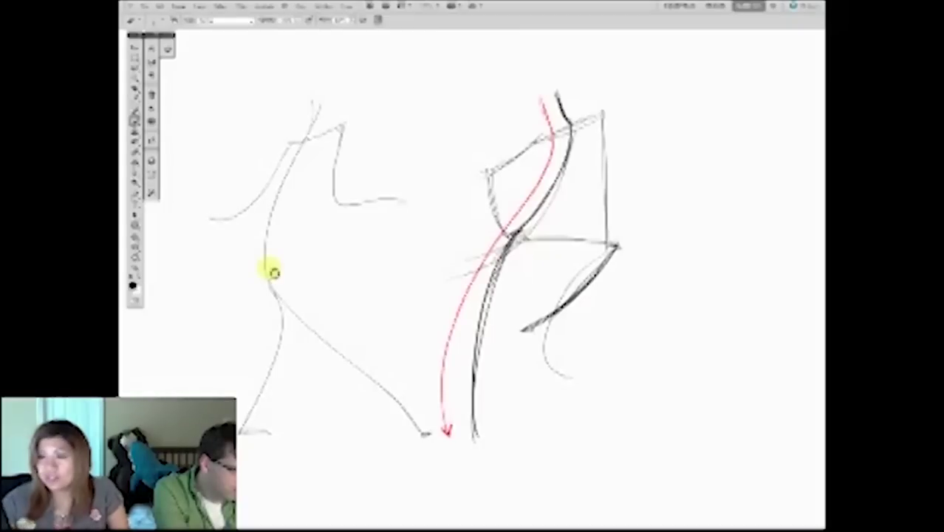
- Outline the cone skirt on the left figure with its diagonal sides and bottom edge
{"action": "mouse_move", "coordinate": [262, 249]}
{"action": "left_mouse_down"}
{"action": "mouse_move", "coordinate": [258, 396]}
{"action": "mouse_move", "coordinate": [237, 427]}
{"action": "mouse_move", "coordinate": [243, 441]}
{"action": "mouse_move", "coordinate": [415, 415]}
{"action": "left_mouse_up"}
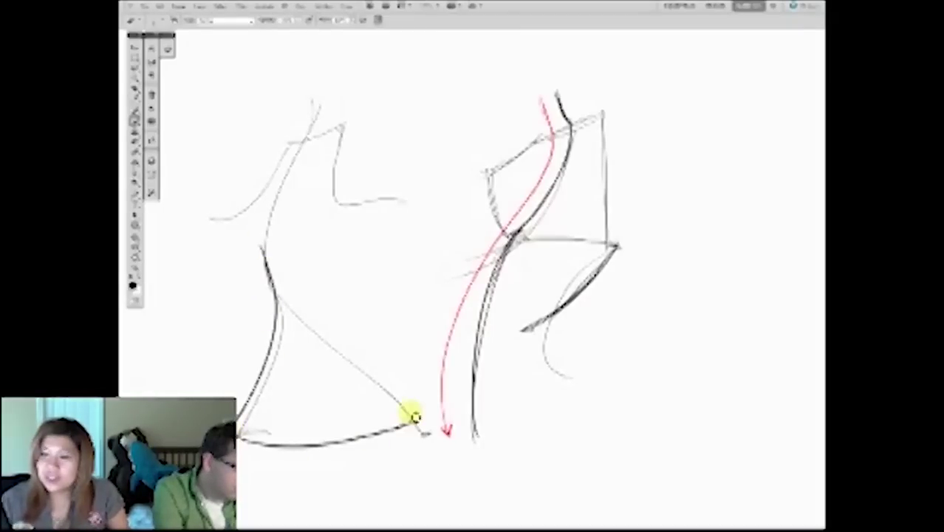
{"action": "left_click_drag", "start_coordinate": [266, 246], "coordinate": [391, 447]}
{"action": "mouse_move", "coordinate": [243, 422]}
{"action": "left_mouse_down"}
{"action": "mouse_move", "coordinate": [392, 400]}
{"action": "mouse_move", "coordinate": [301, 407]}
{"action": "mouse_move", "coordinate": [373, 390]}
{"action": "left_mouse_up"}
- Hatch the skirt with curved contours, thicken its base, and draw a vertical centre line
{"action": "left_click_drag", "start_coordinate": [262, 382], "coordinate": [324, 378]}
{"action": "left_click_drag", "start_coordinate": [266, 366], "coordinate": [354, 351]}
{"action": "mouse_move", "coordinate": [274, 347]}
{"action": "left_mouse_down"}
{"action": "mouse_move", "coordinate": [336, 337]}
{"action": "mouse_move", "coordinate": [339, 325]}
{"action": "left_mouse_up"}
{"action": "mouse_move", "coordinate": [325, 305]}
{"action": "left_mouse_down"}
{"action": "mouse_move", "coordinate": [296, 316]}
{"action": "mouse_move", "coordinate": [279, 287]}
{"action": "left_mouse_up"}
{"action": "left_click_drag", "start_coordinate": [299, 272], "coordinate": [270, 255]}
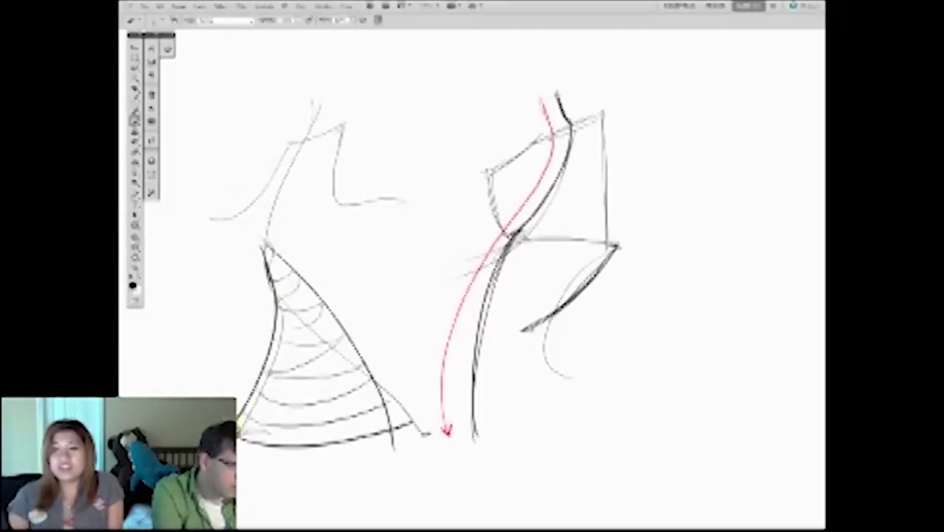
{"action": "mouse_move", "coordinate": [238, 418]}
{"action": "left_mouse_down"}
{"action": "mouse_move", "coordinate": [422, 427]}
{"action": "mouse_move", "coordinate": [240, 443]}
{"action": "left_mouse_up"}
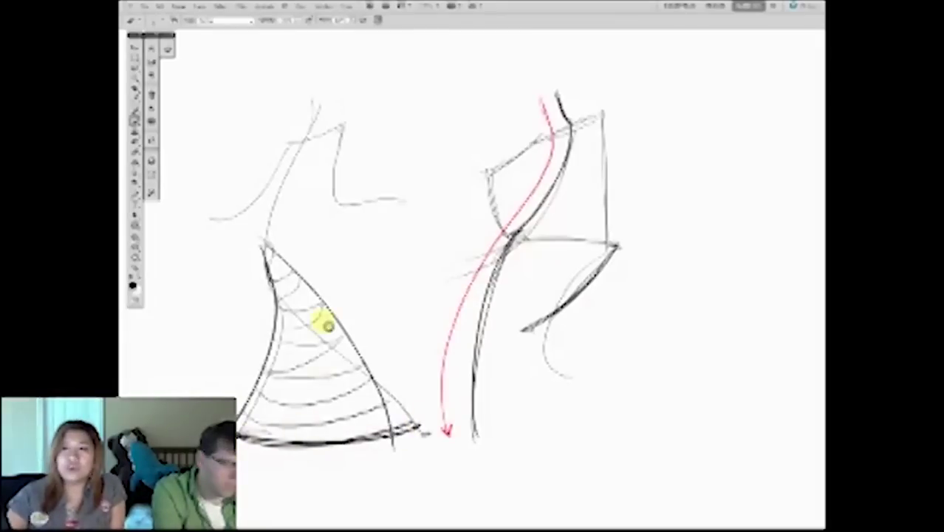
{"action": "mouse_move", "coordinate": [318, 87]}
{"action": "left_mouse_down"}
{"action": "mouse_move", "coordinate": [327, 475]}
{"action": "mouse_move", "coordinate": [326, 99]}
{"action": "mouse_move", "coordinate": [320, 452]}
{"action": "left_mouse_up"}
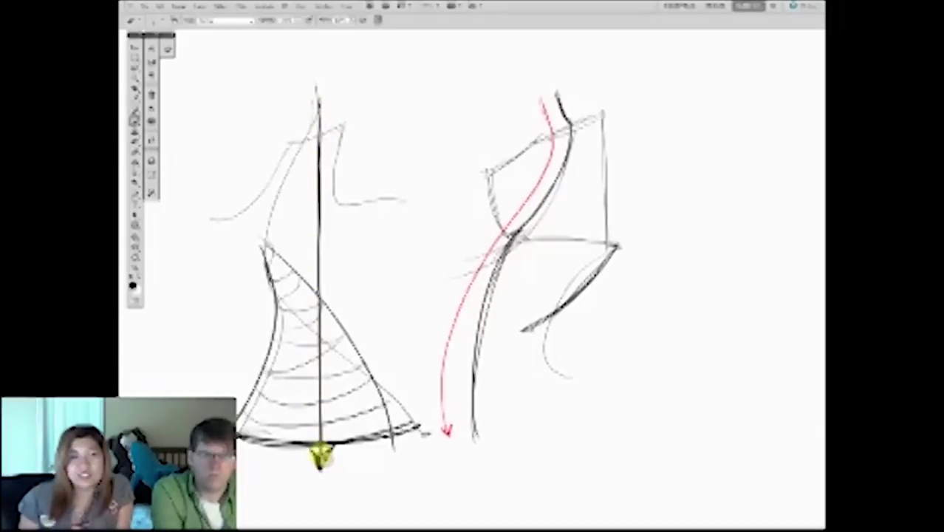